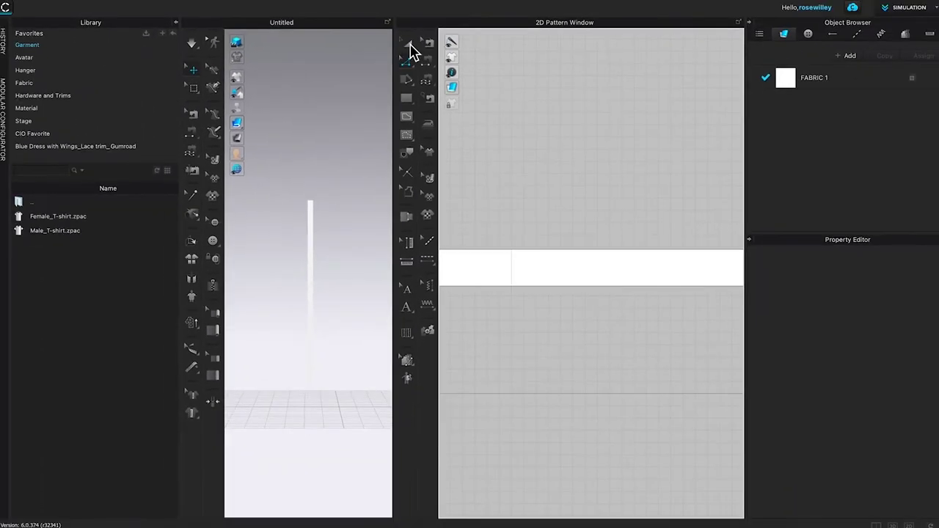
- Open the internal shape tools flyout in the 2D toolbar
click(409, 124)
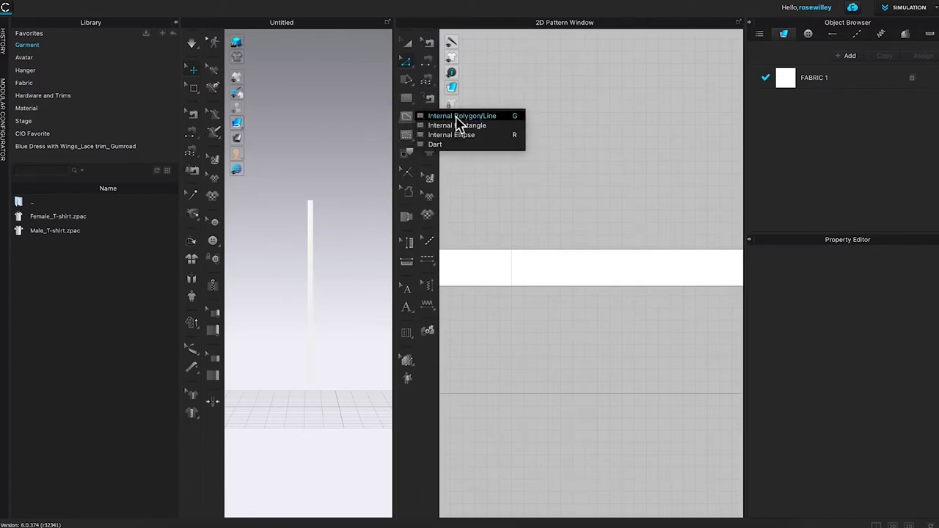
- Activate the Internal Ellipse tool (R) and zoom in on the strap pattern
key(r)
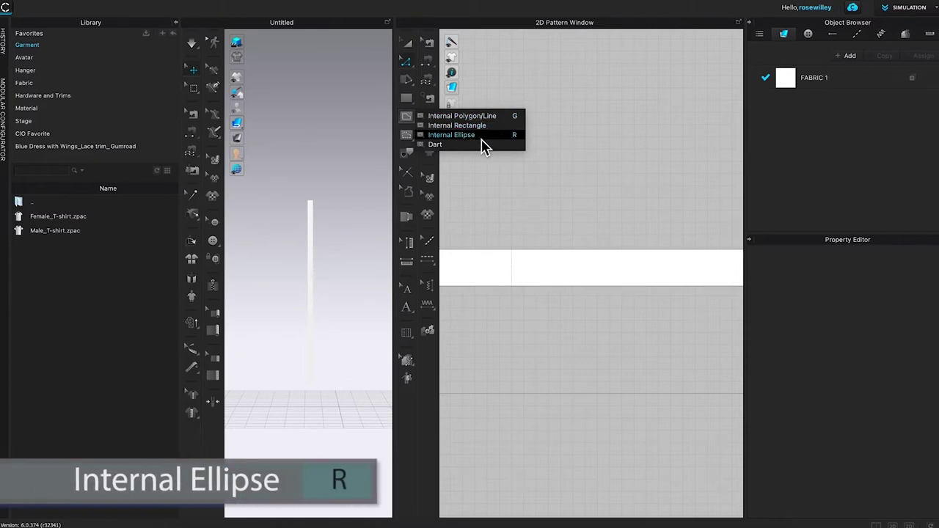
click(493, 136)
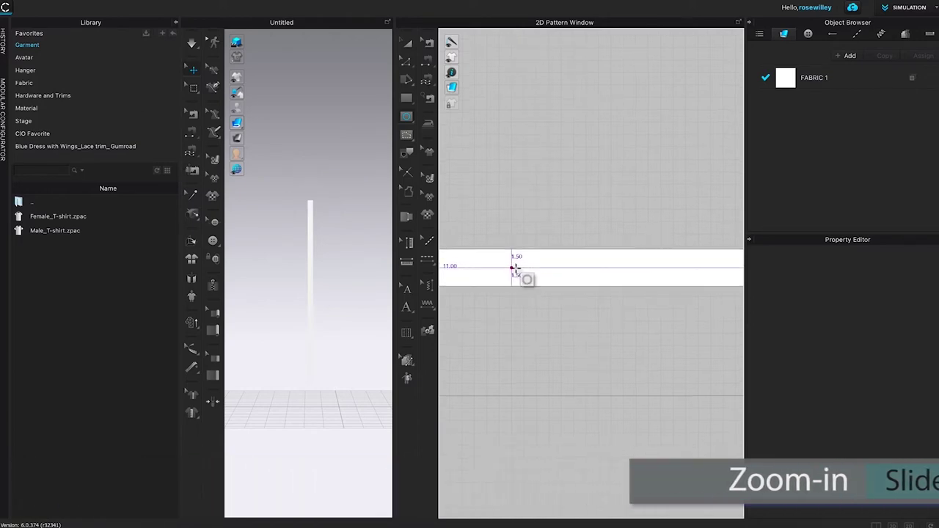
scroll(514, 264, up, 2)
scroll(514, 264, up, 2)
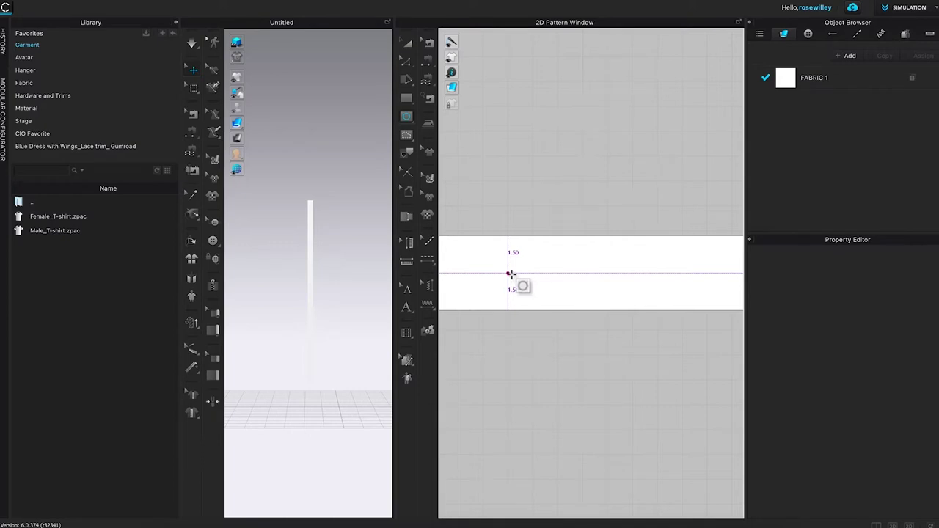
- Place a circle on the strap with a 1 × 1 cm diameter, width and height linked
click(510, 275)
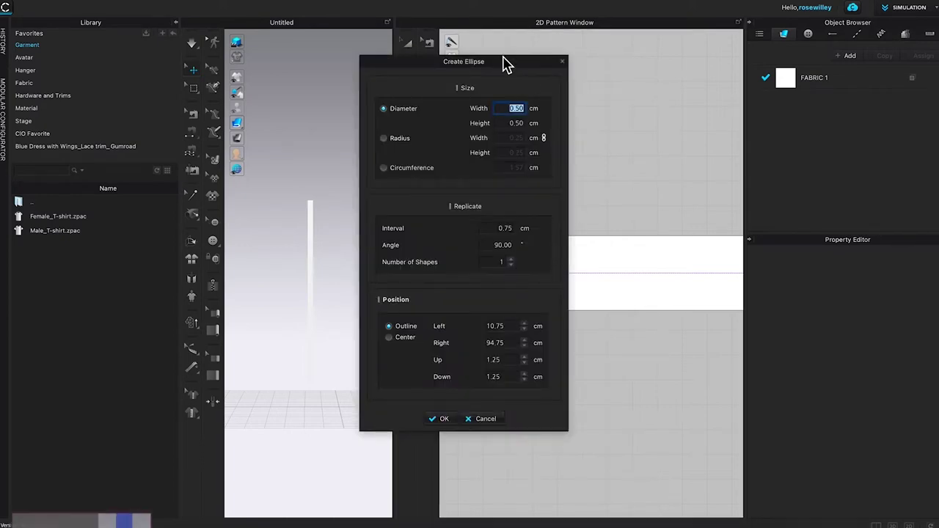
drag(506, 72, 415, 88)
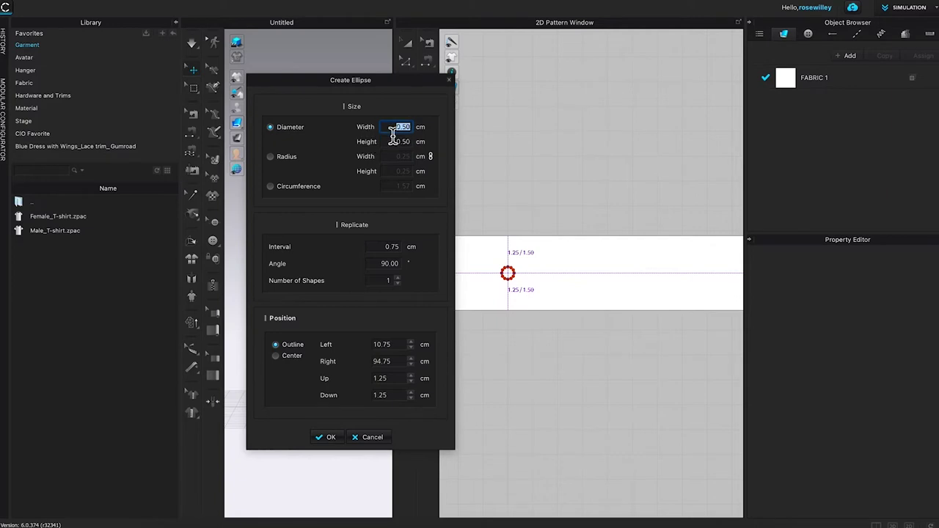
text(1)
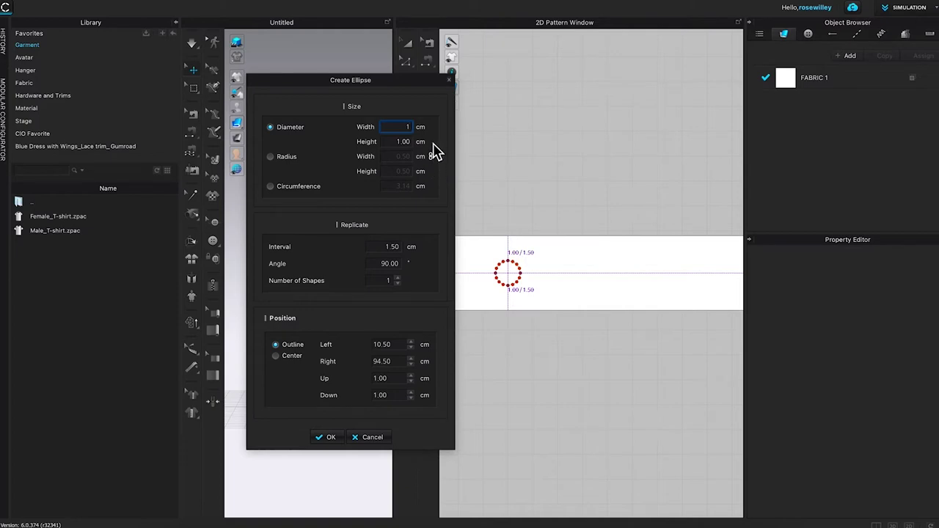
text(1)
click(431, 158)
- Set Interval to 3 cm and Number of Shapes to 5, then confirm the ellipse
click(387, 248)
double_click(396, 248)
text(3)
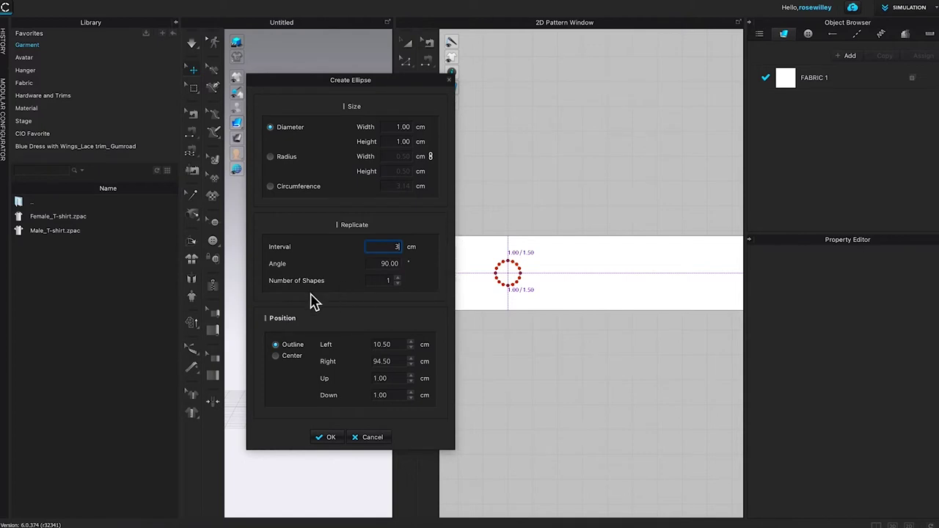
click(384, 280)
double_click(384, 281)
text(5)
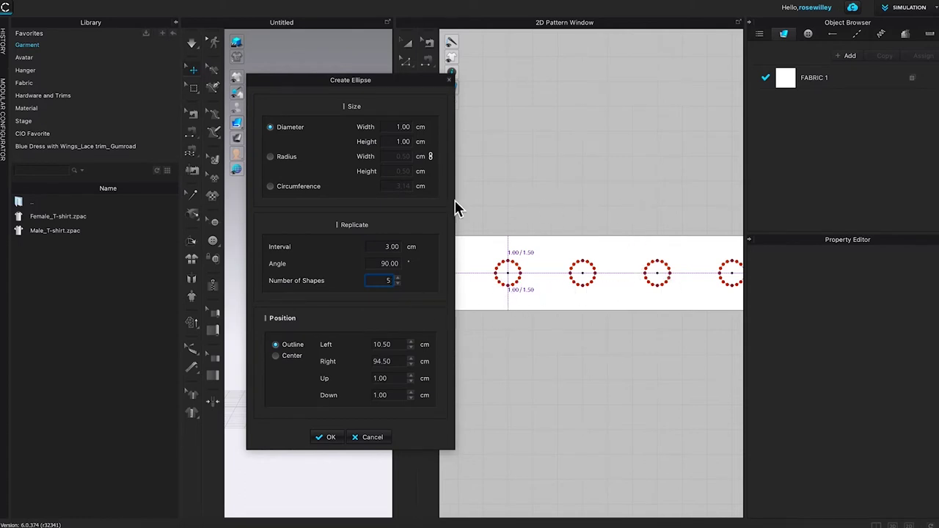
click(331, 438)
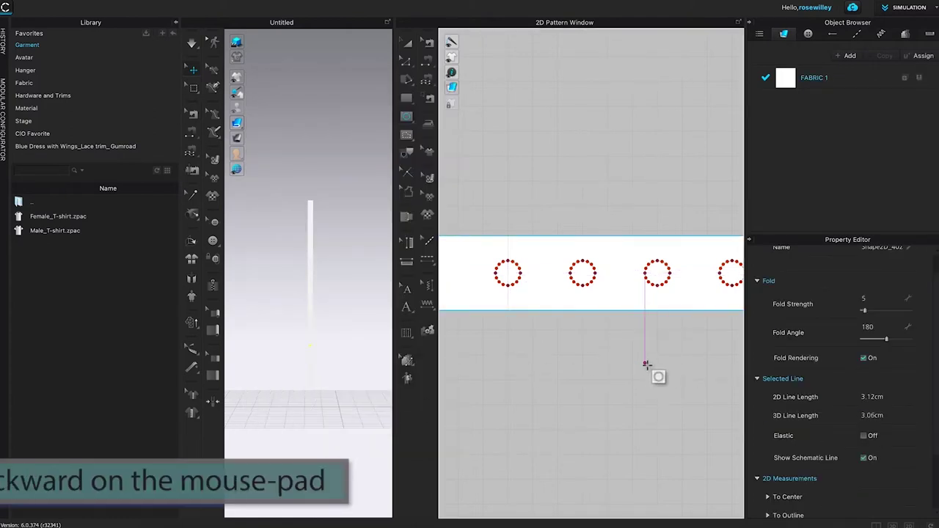
- Zoom out to show all five circles and switch to the Transform Pattern tool
scroll(637, 361, down, 1)
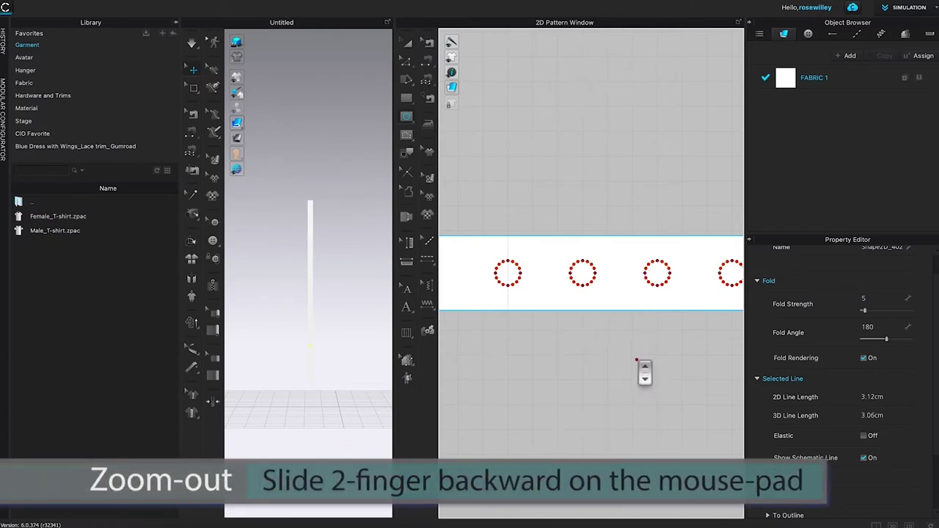
scroll(617, 282, down, 2)
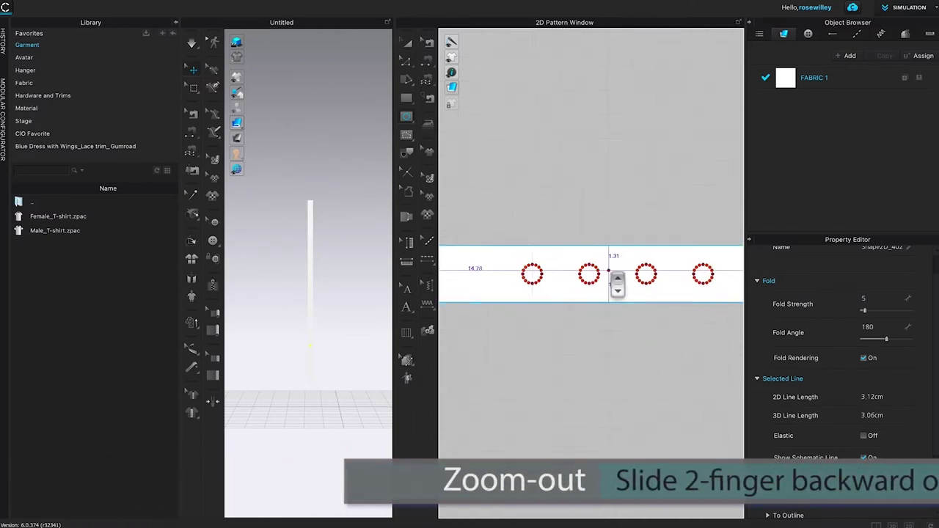
scroll(617, 283, down, 2)
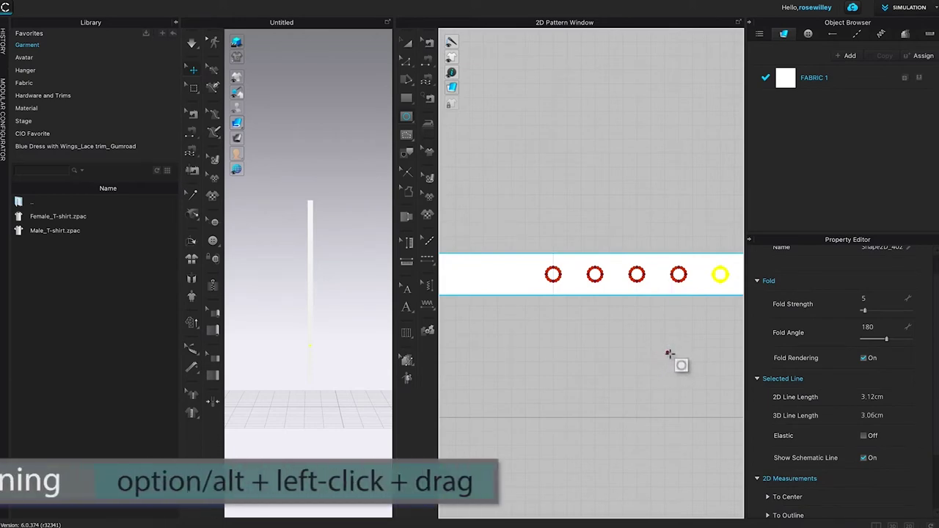
alt+drag(669, 347, 621, 342)
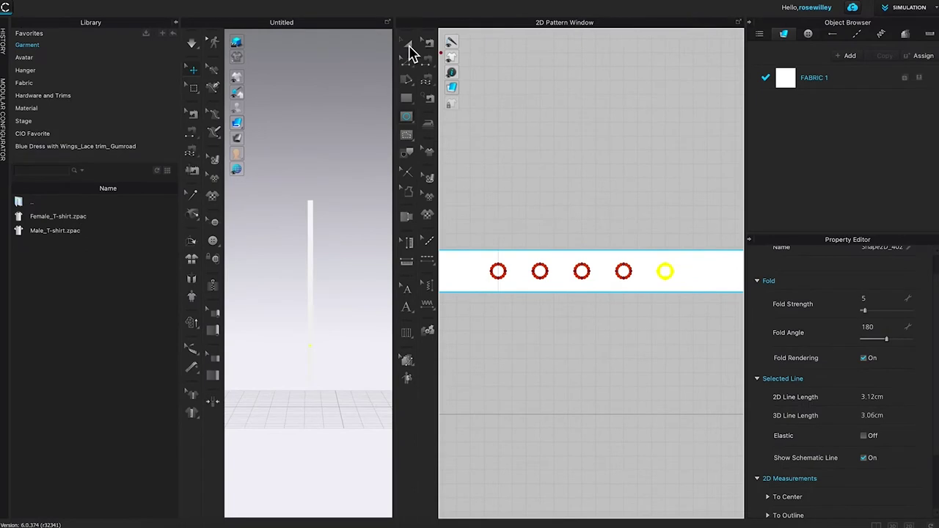
click(409, 46)
- Marquee-select all five circles on the strap and apply Cut & Sew
drag(463, 194, 704, 336)
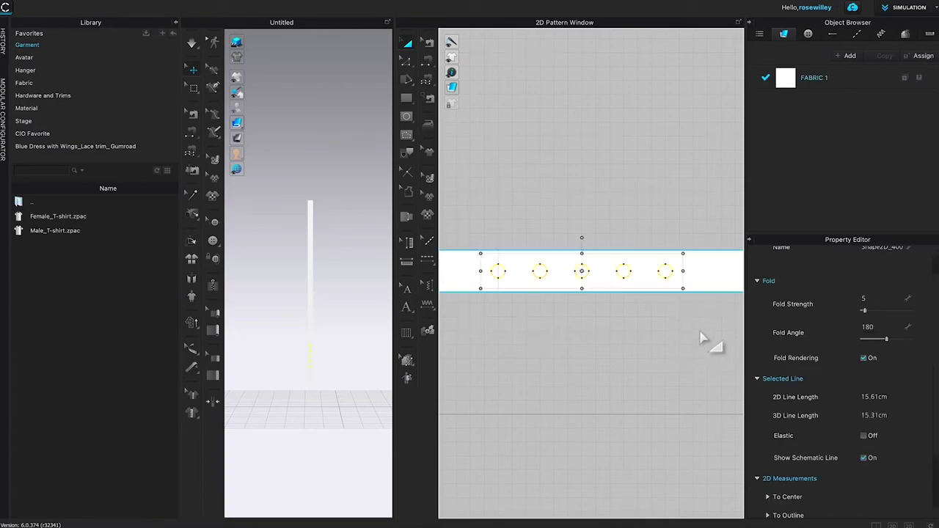
right_click(630, 276)
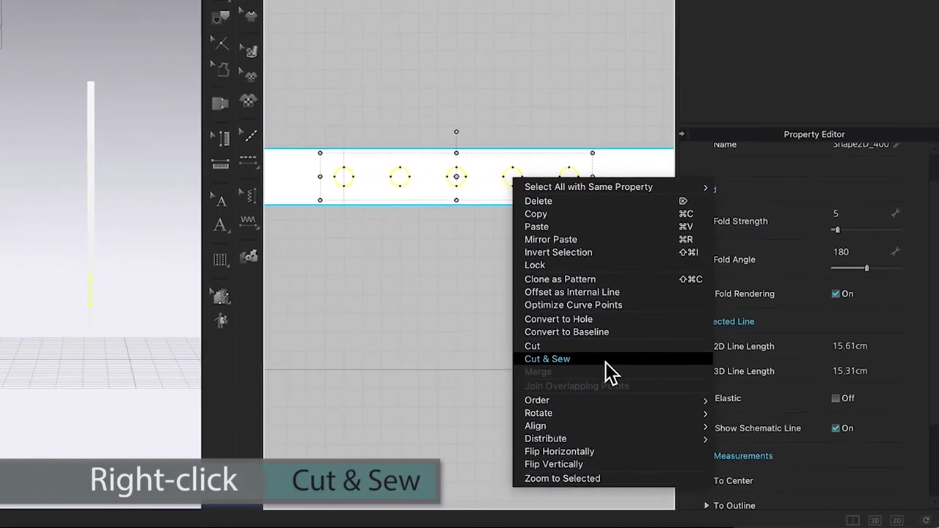
click(615, 359)
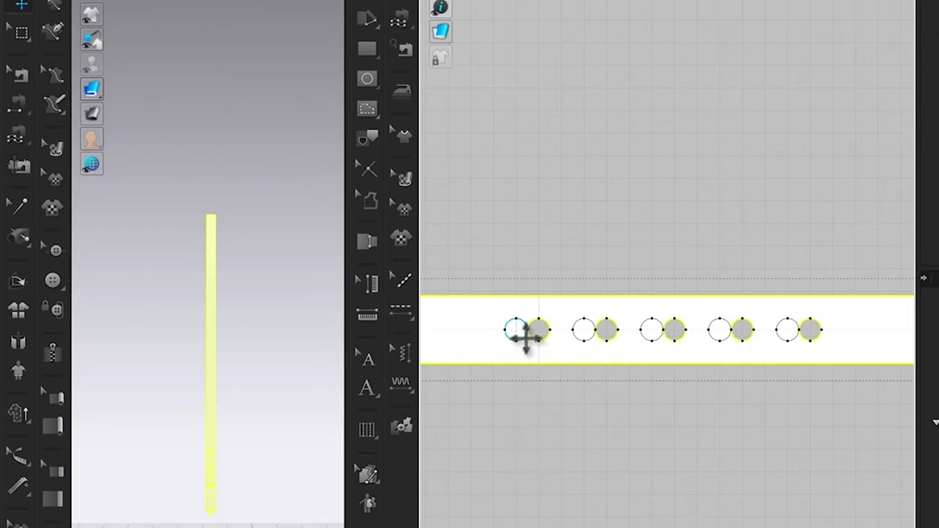
- Select the five cut-out circle pieces and move them up above the strap
click(527, 334)
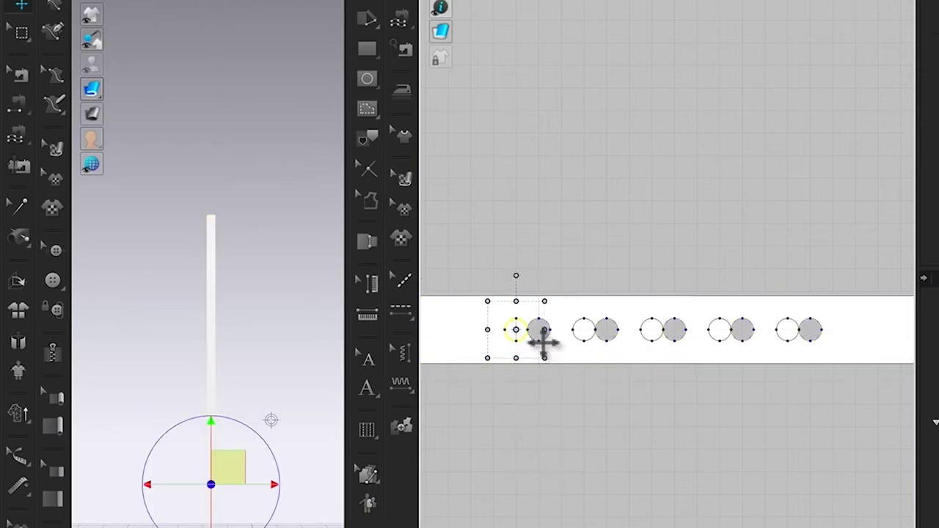
shift+click(594, 338)
shift+click(663, 338)
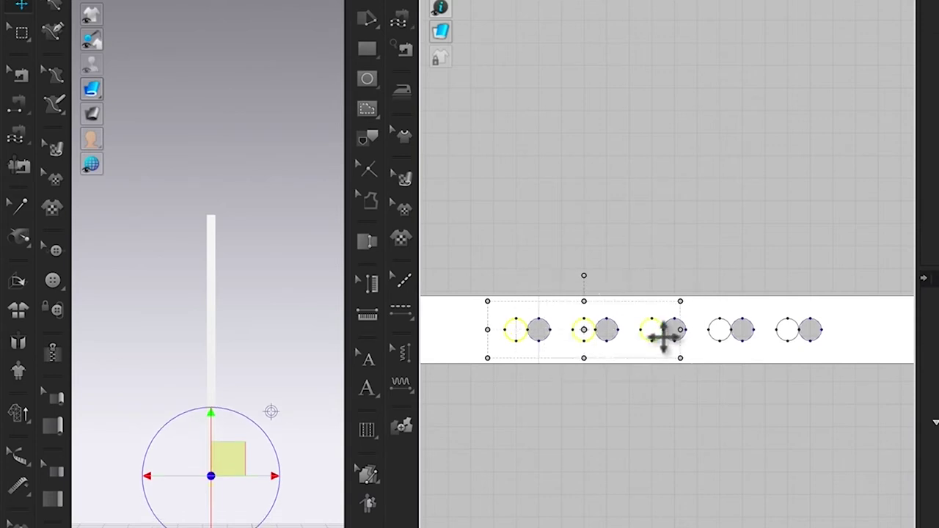
shift+click(730, 337)
shift+click(794, 334)
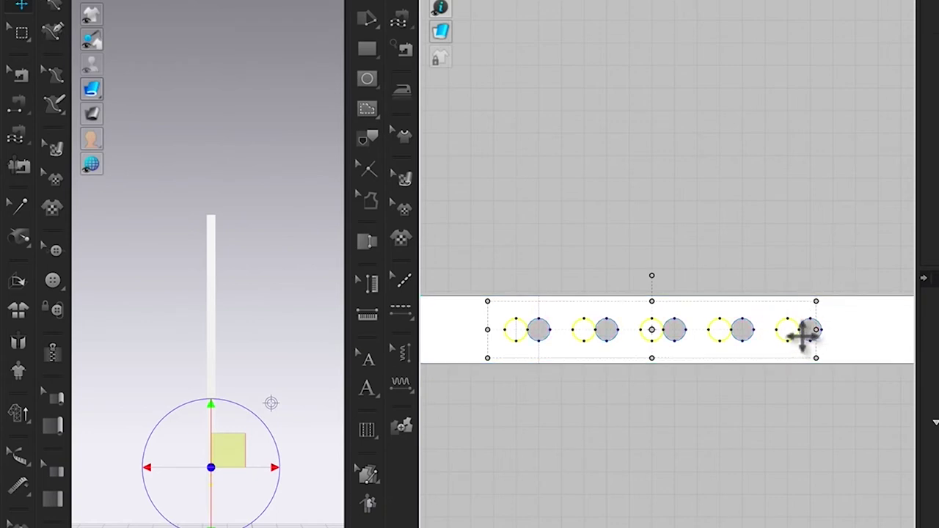
drag(798, 336, 791, 258)
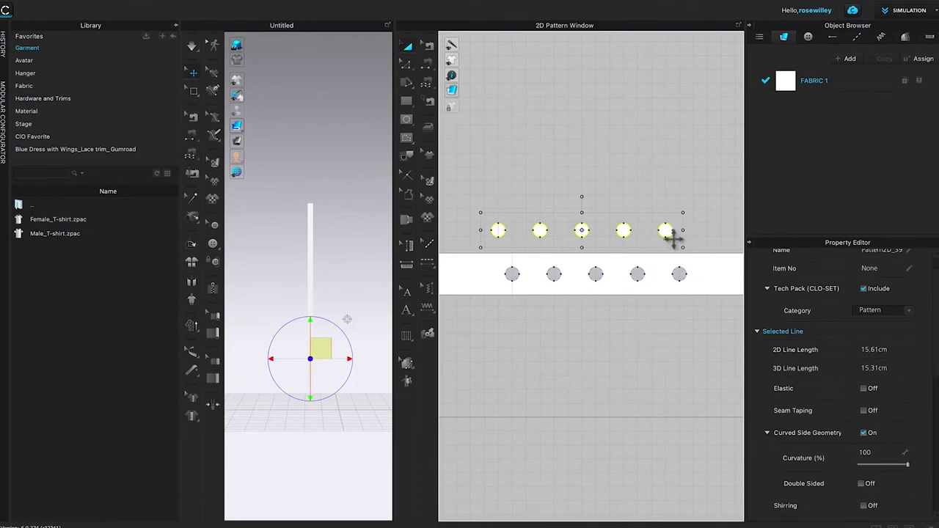
- Add a 0.2 cm Offset as Internal Line inside each of the five circle pieces
right_click(670, 233)
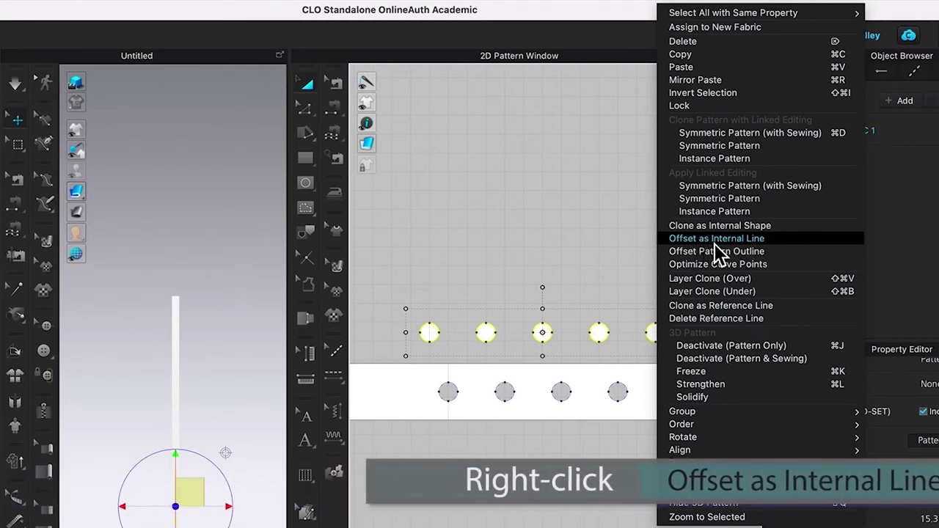
click(798, 242)
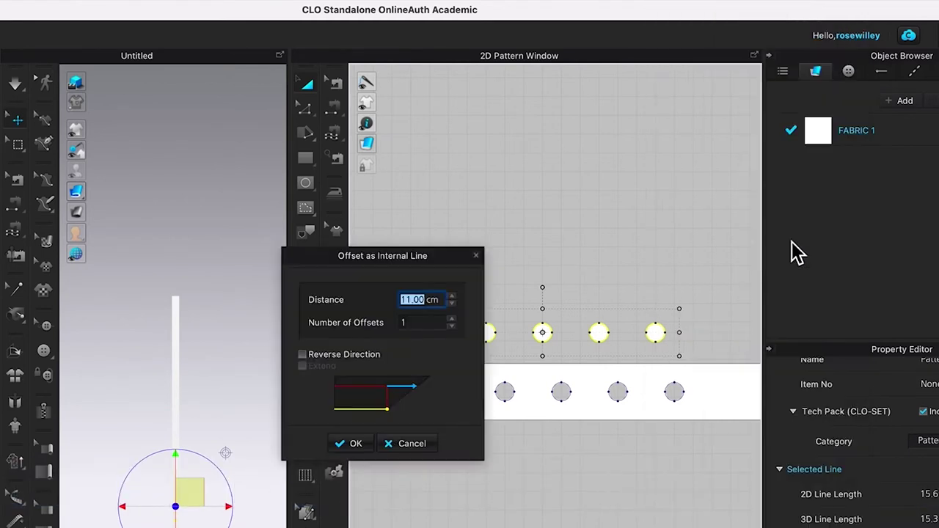
drag(461, 258, 376, 255)
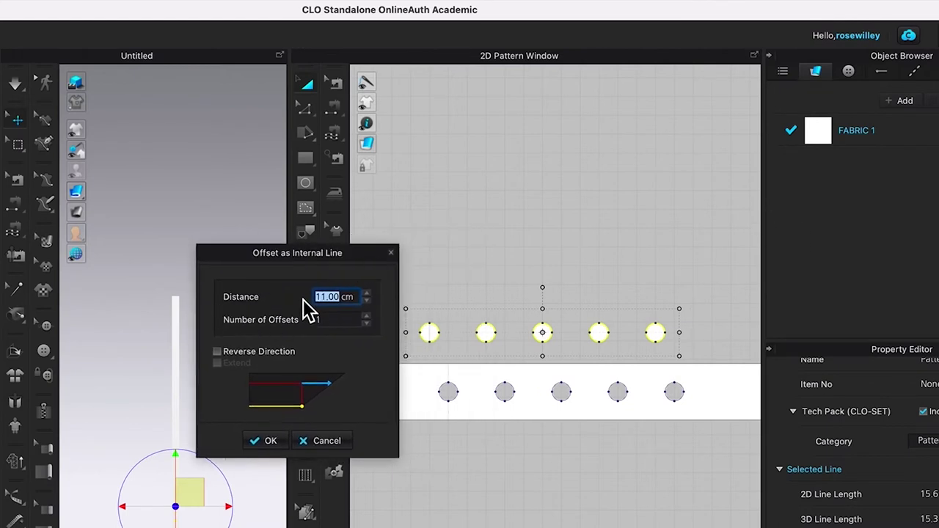
key(BackSpace)
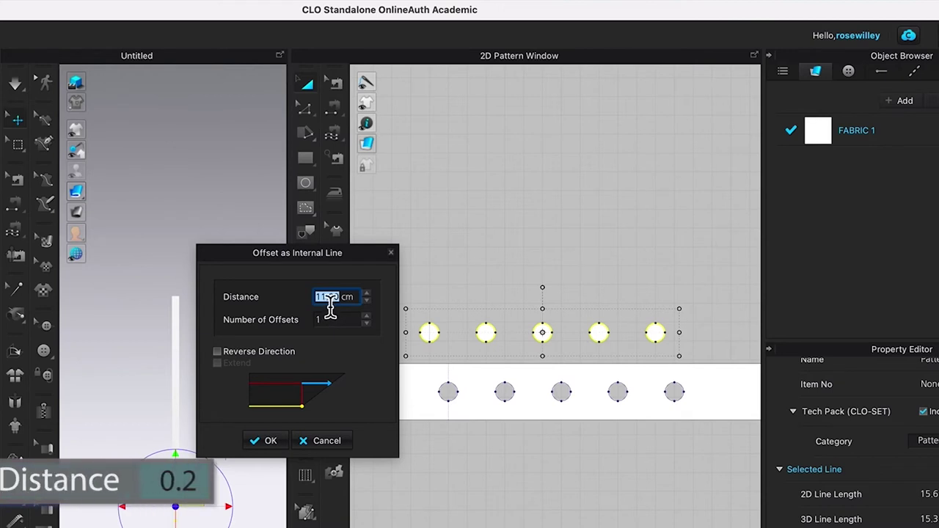
text(.2)
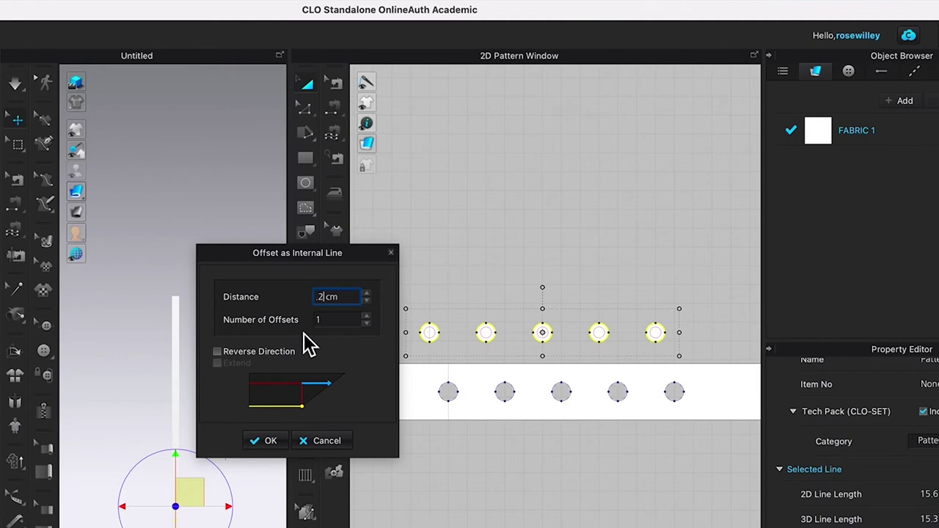
drag(367, 257, 317, 259)
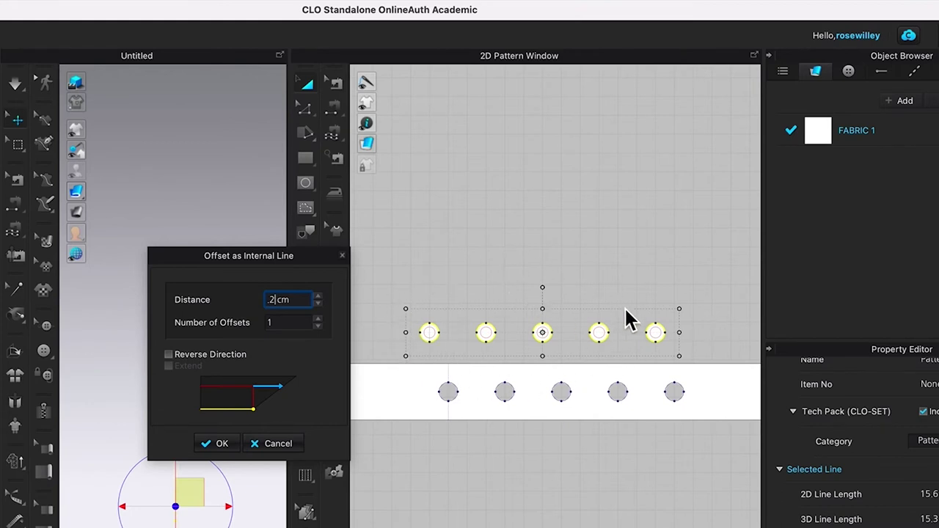
click(223, 445)
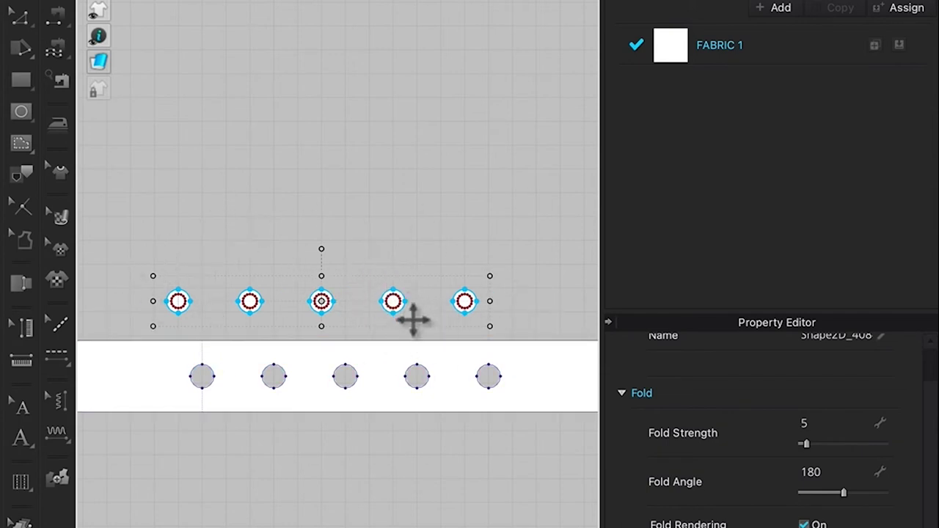
- Cut & Sew the circles along their inner rings, then select and deselect the strap
right_click(401, 305)
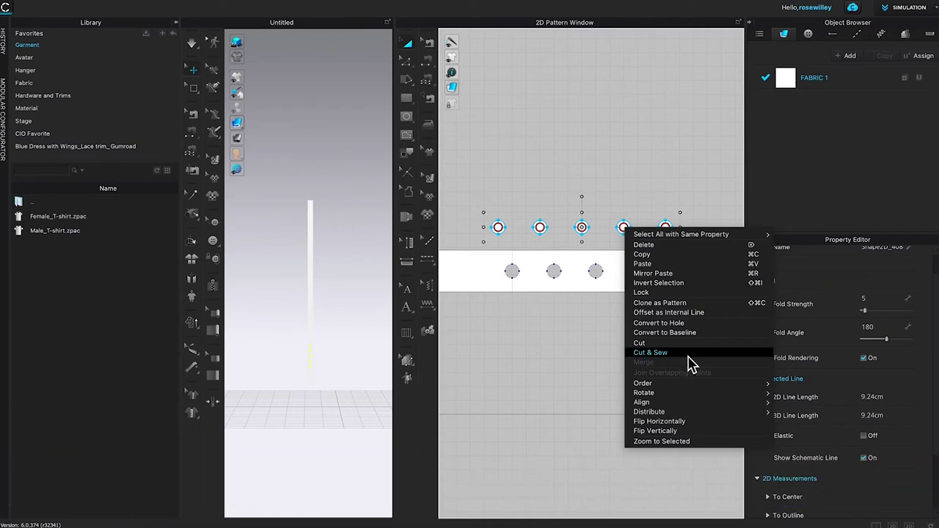
click(650, 353)
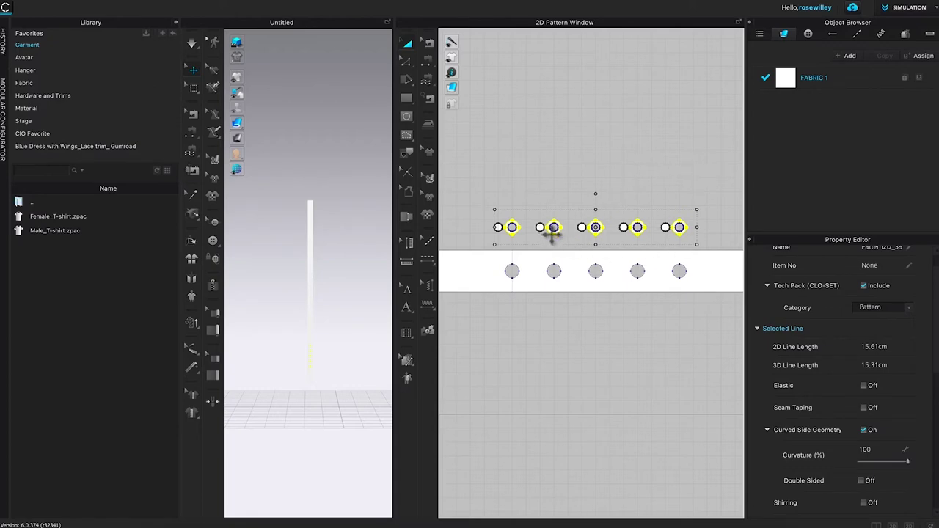
click(598, 261)
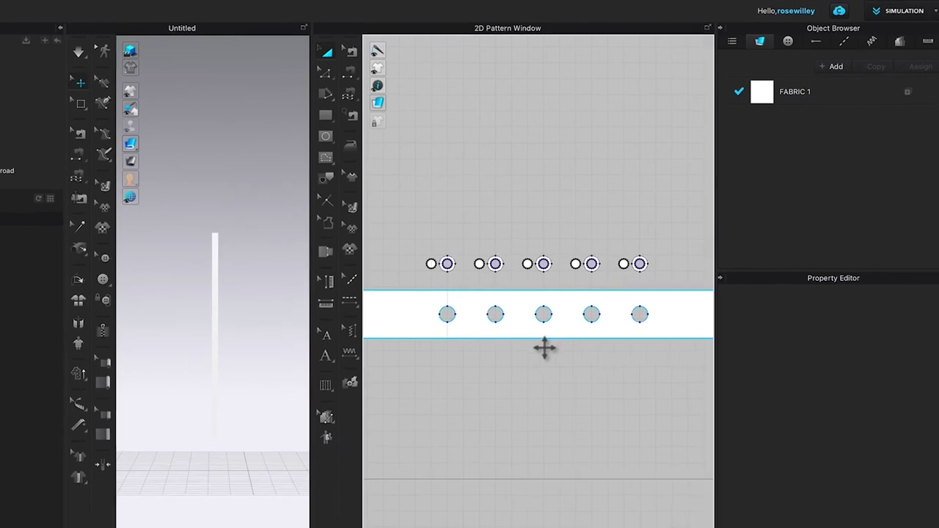
click(544, 349)
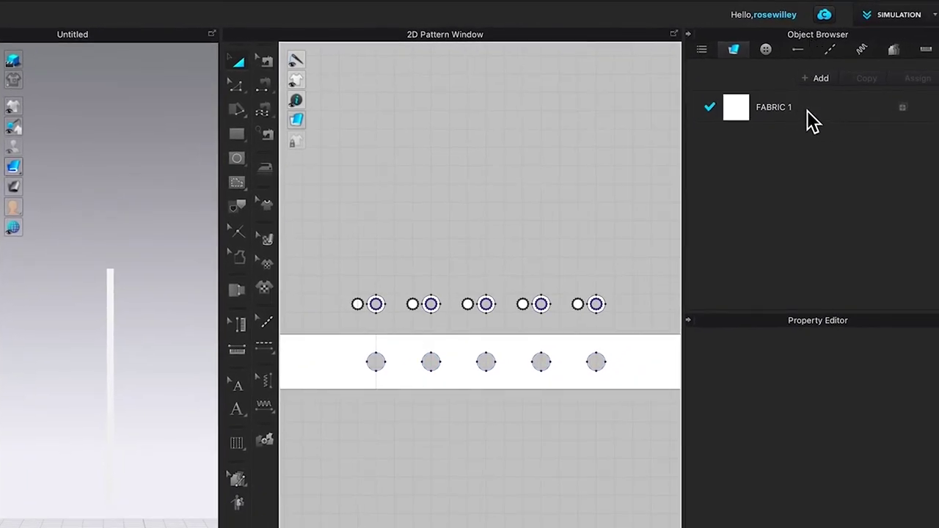
- Rename the first fabric to 'Strap' and add a second fabric, FABRIC 1
double_click(782, 116)
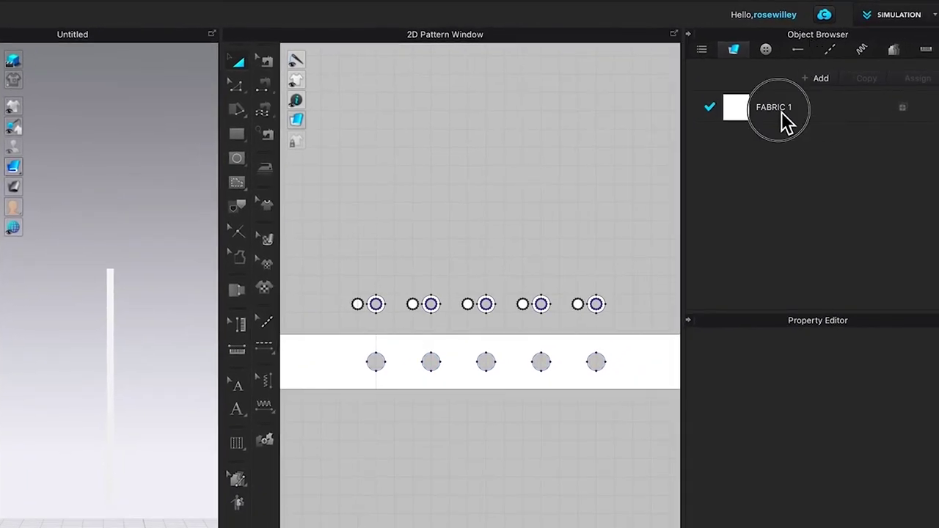
double_click(807, 110)
drag(807, 110, 752, 118)
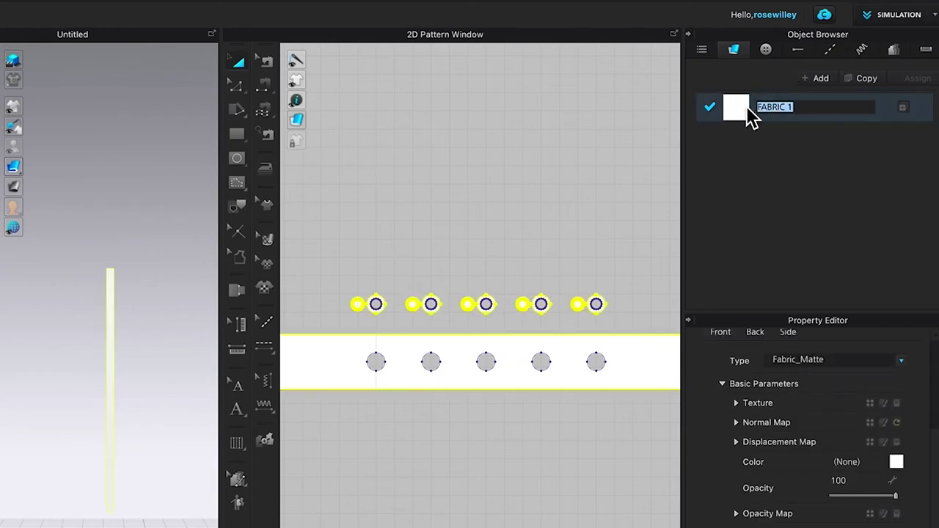
text(Strap)
key(Return)
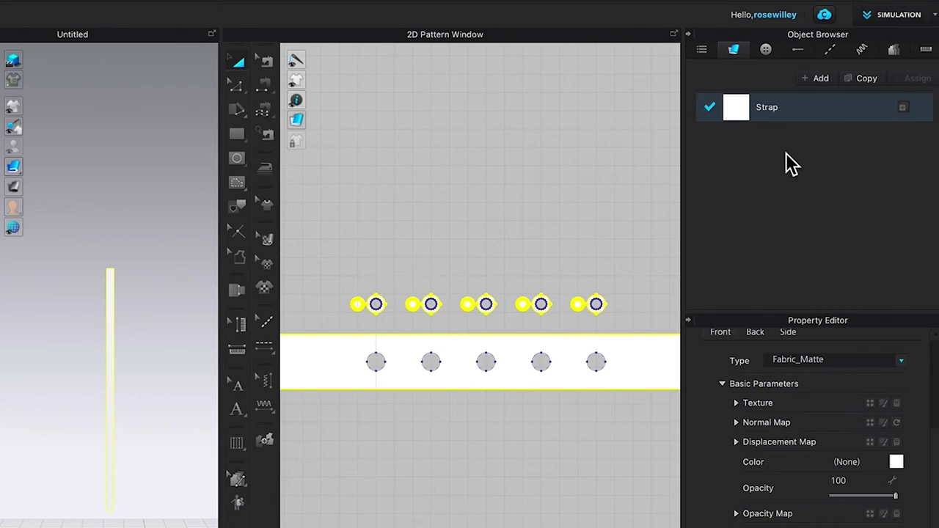
click(820, 78)
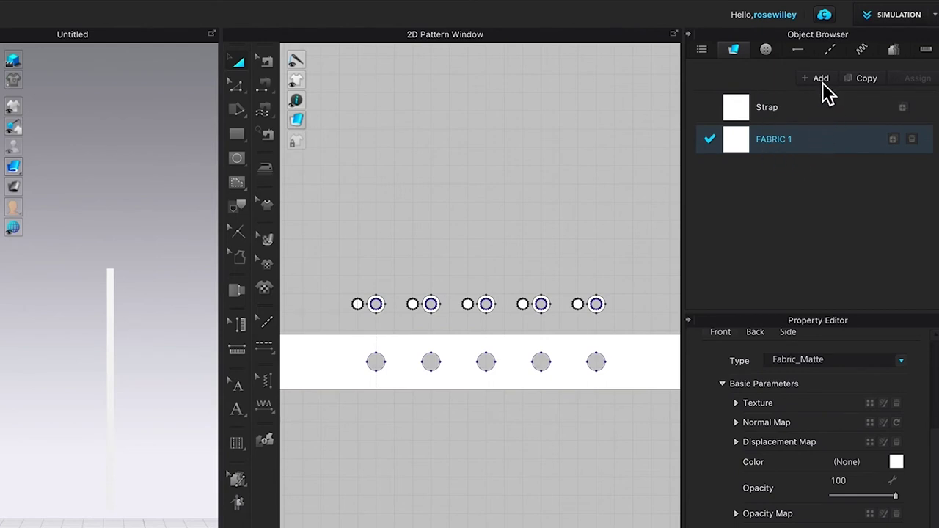
- Add a second new fabric and name it Eyelets
click(822, 79)
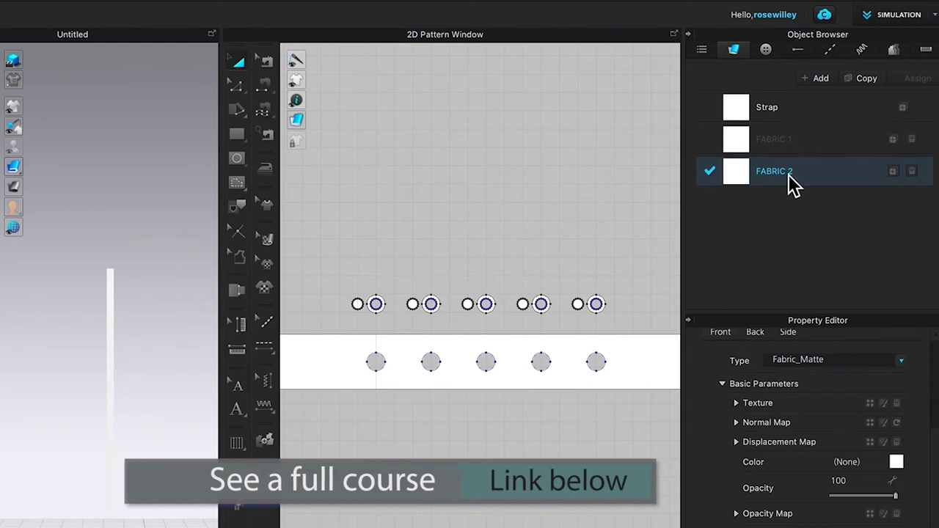
double_click(789, 175)
drag(793, 173, 748, 187)
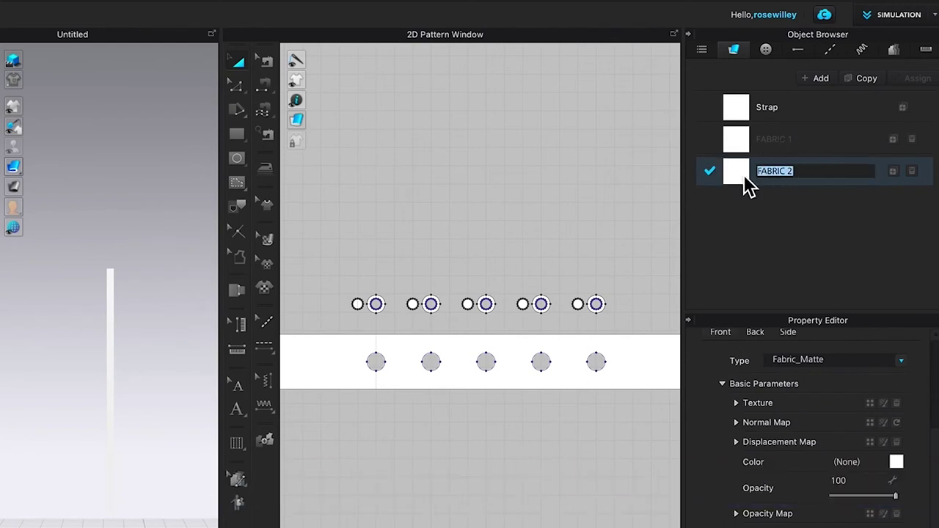
text(Eyelets)
key(Return)
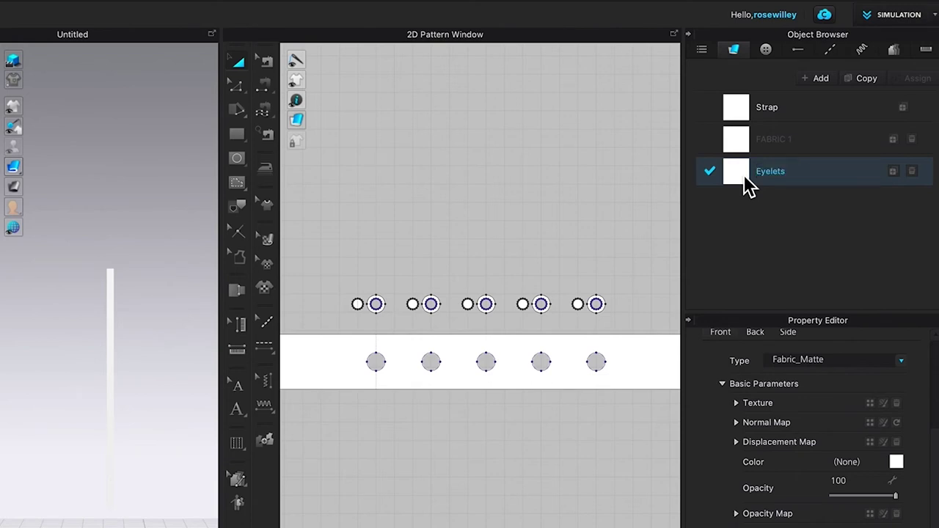
- Rename FABRIC 1 to Circles
click(787, 146)
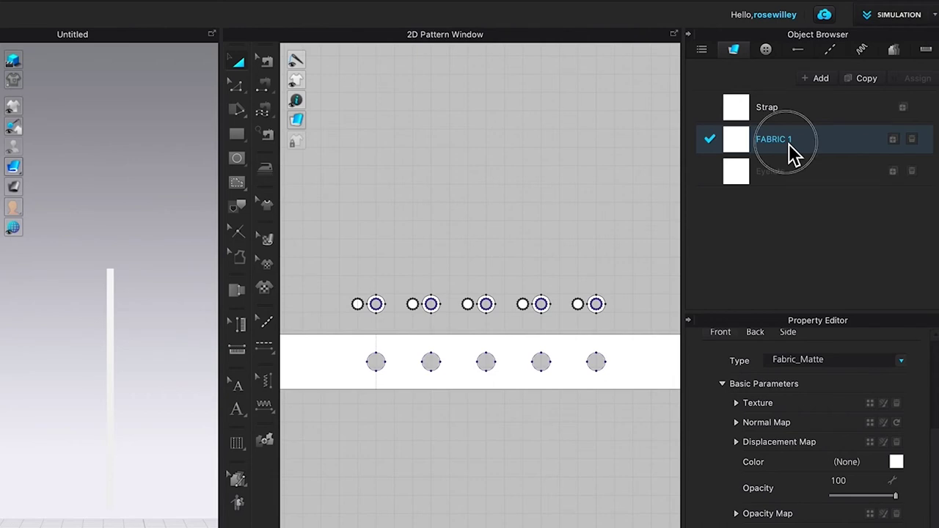
double_click(791, 152)
click(807, 142)
drag(809, 145, 758, 149)
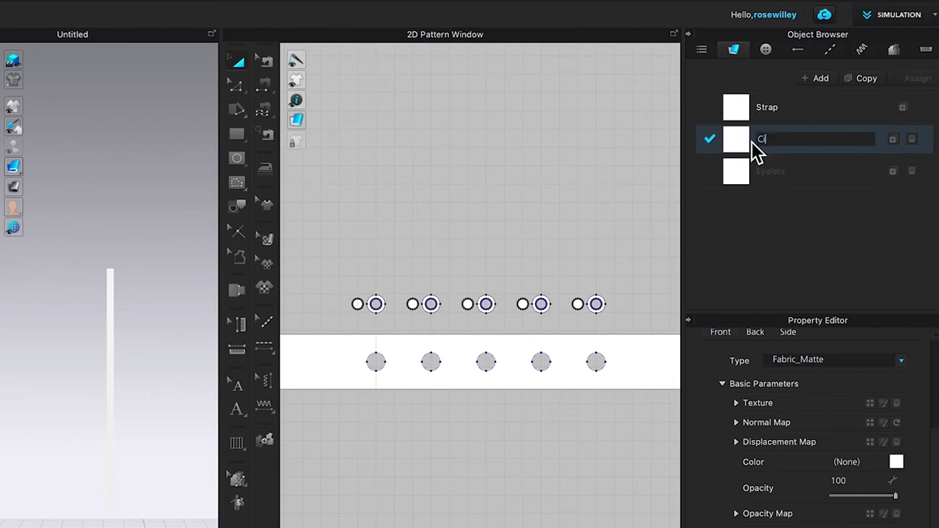
text(Circles)
key(Return)
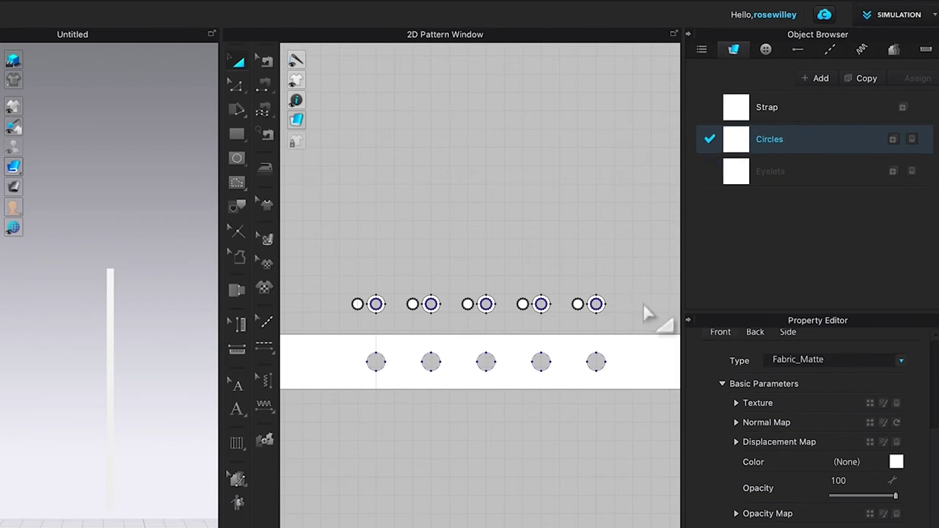
drag(326, 278, 375, 334)
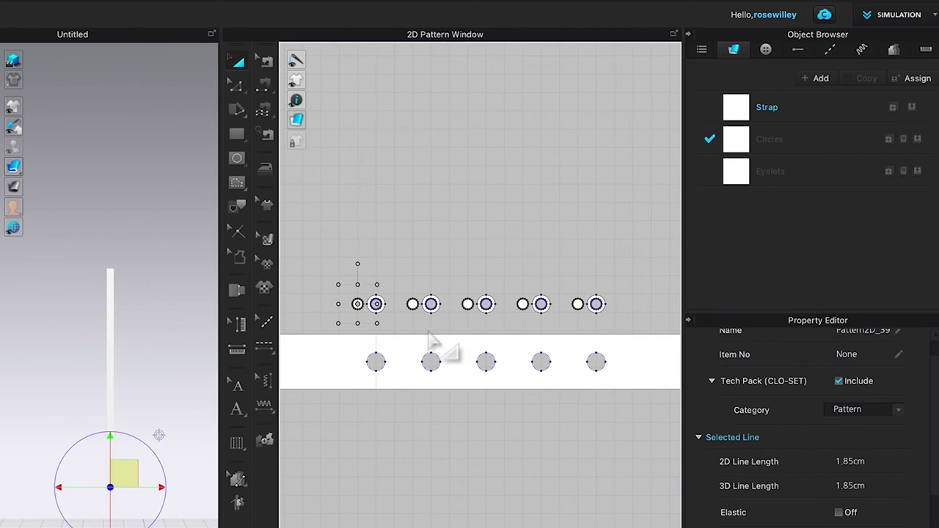
- Select all five small circle patterns, assign them the Circles fabric, then deselect
drag(392, 282, 430, 331)
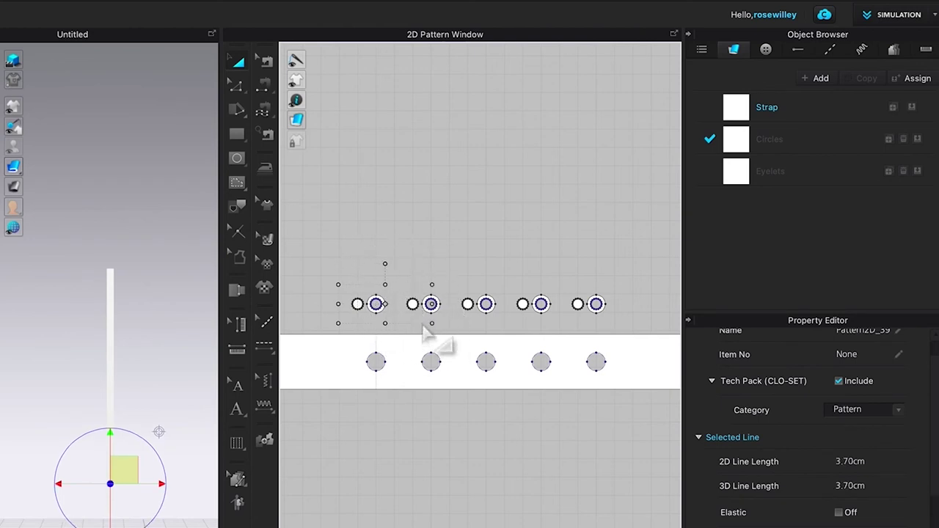
drag(452, 287, 484, 327)
drag(503, 288, 538, 328)
drag(564, 290, 587, 320)
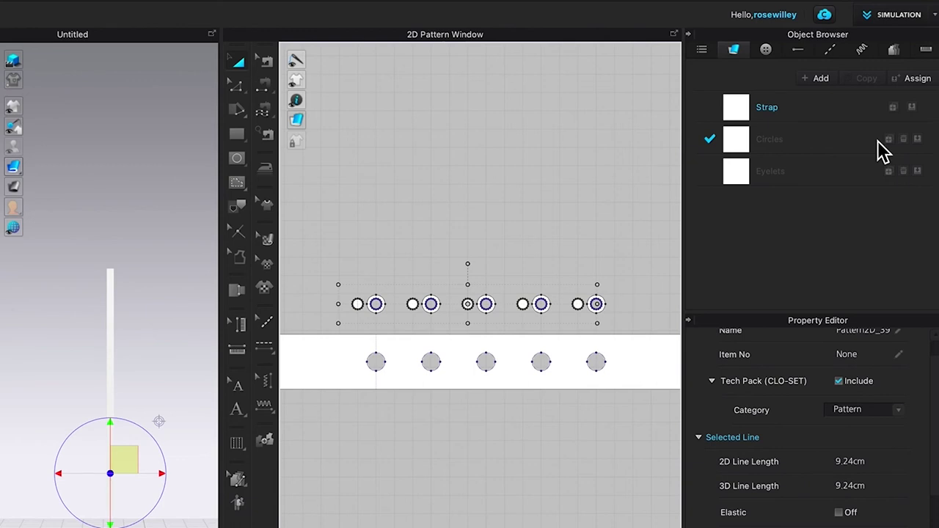
click(920, 141)
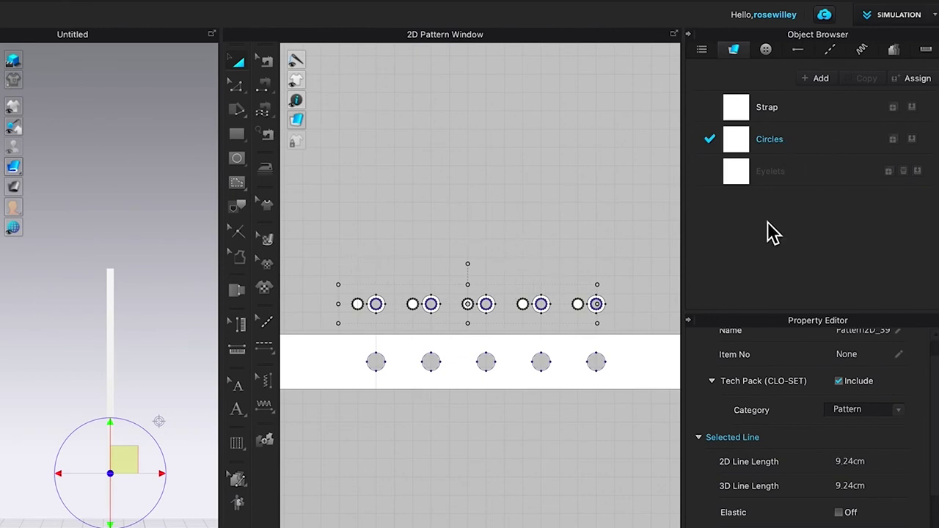
click(826, 144)
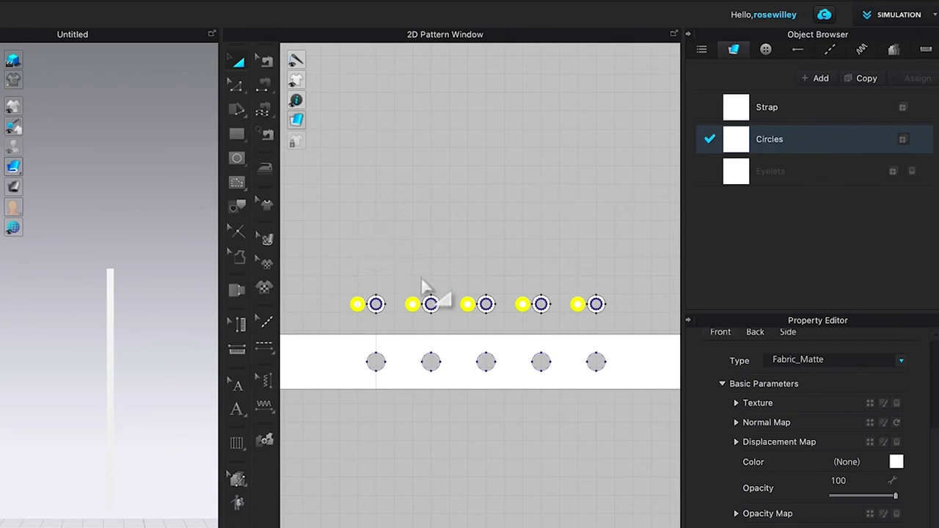
click(456, 229)
- Select all five ring patterns, assign them the Eyelets fabric, then deselect
drag(360, 261, 403, 323)
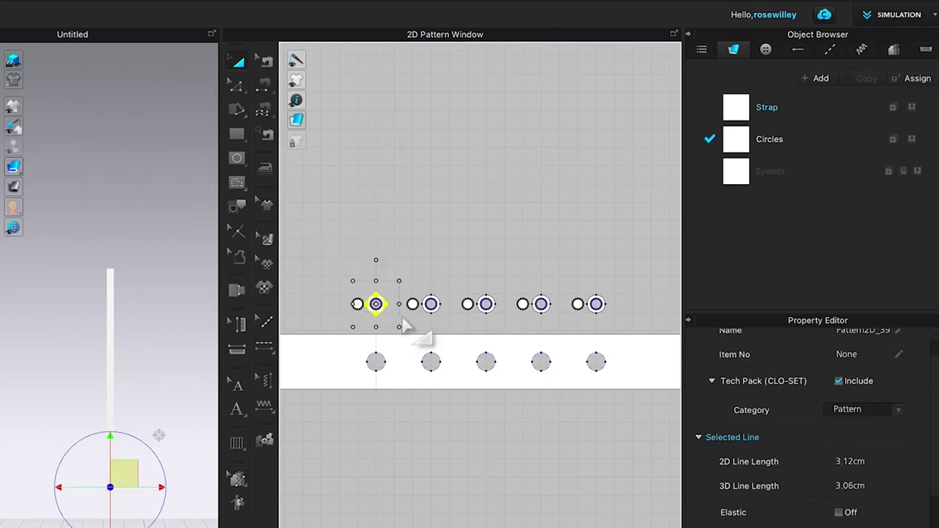
drag(418, 281, 463, 332)
drag(472, 277, 500, 317)
drag(518, 277, 566, 331)
drag(580, 278, 620, 332)
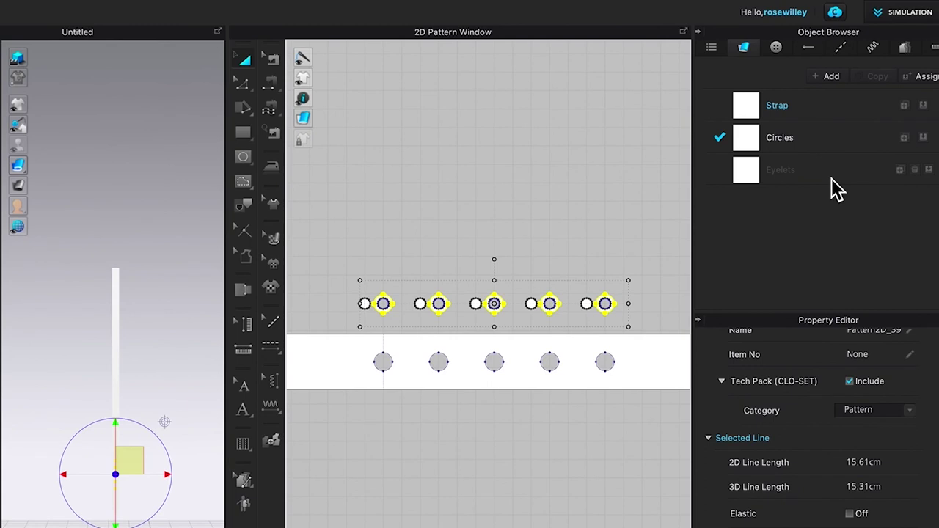
click(932, 179)
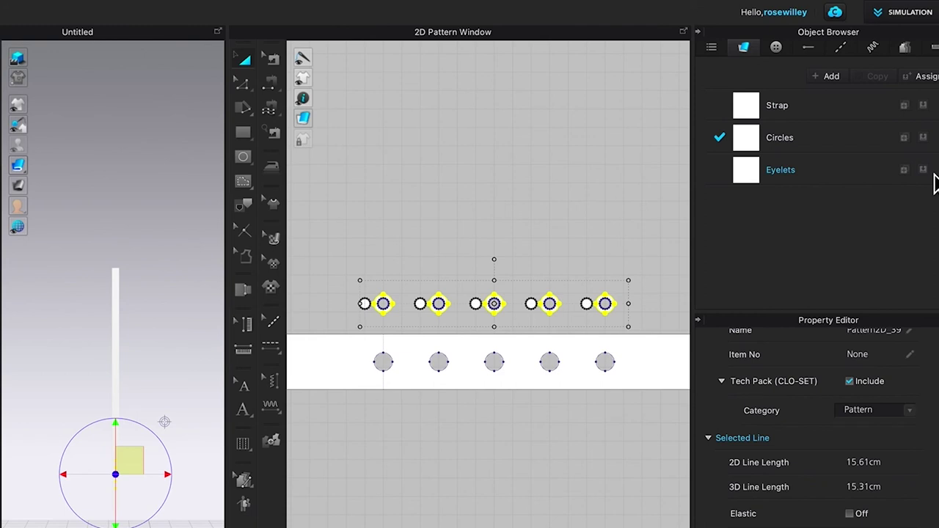
click(833, 174)
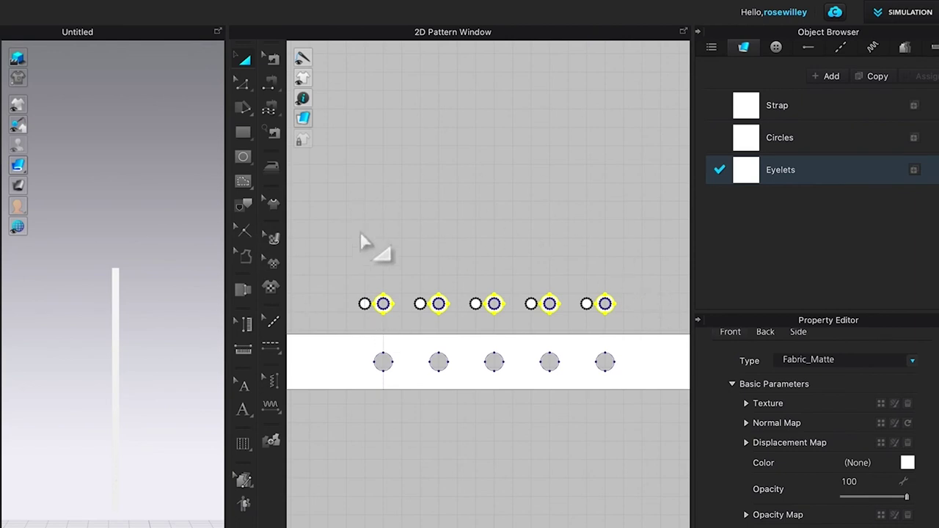
click(642, 323)
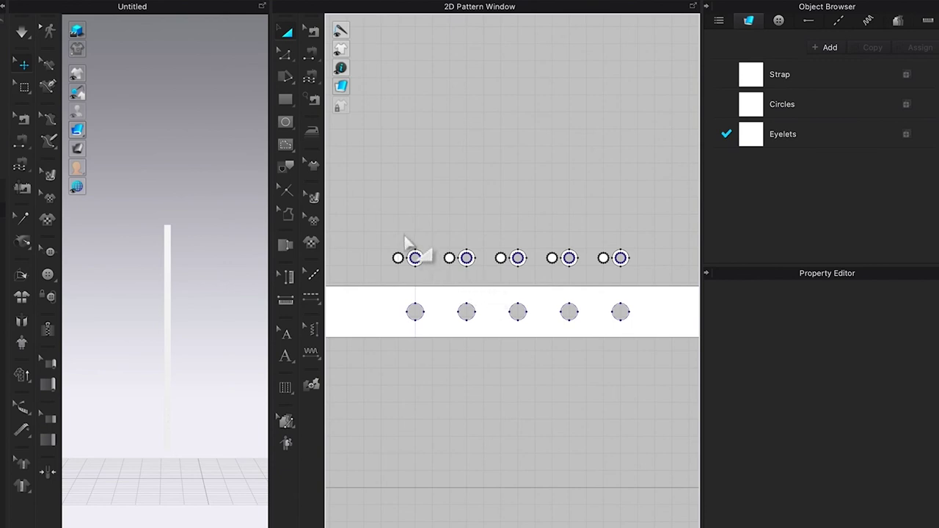
- Select the five eyelet rings together in the 2D Pattern Window
click(408, 246)
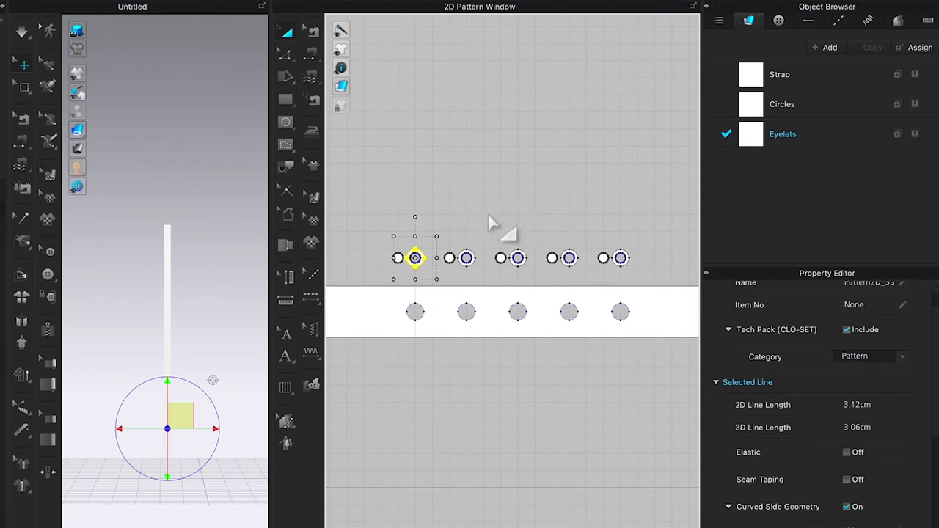
click(471, 256)
shift+click(509, 241)
shift+click(562, 246)
shift+click(613, 242)
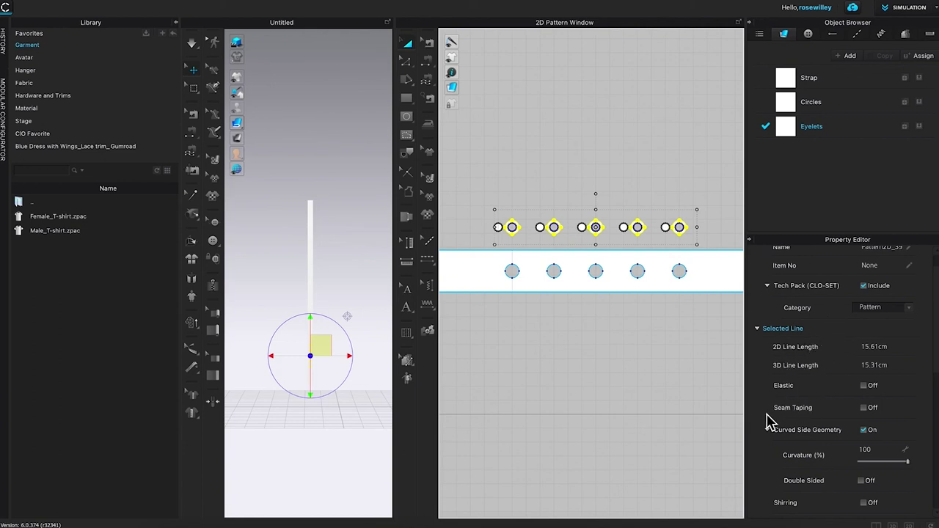
- Turn on Seam Taping for the eyelet rings and the five strap holes
click(868, 413)
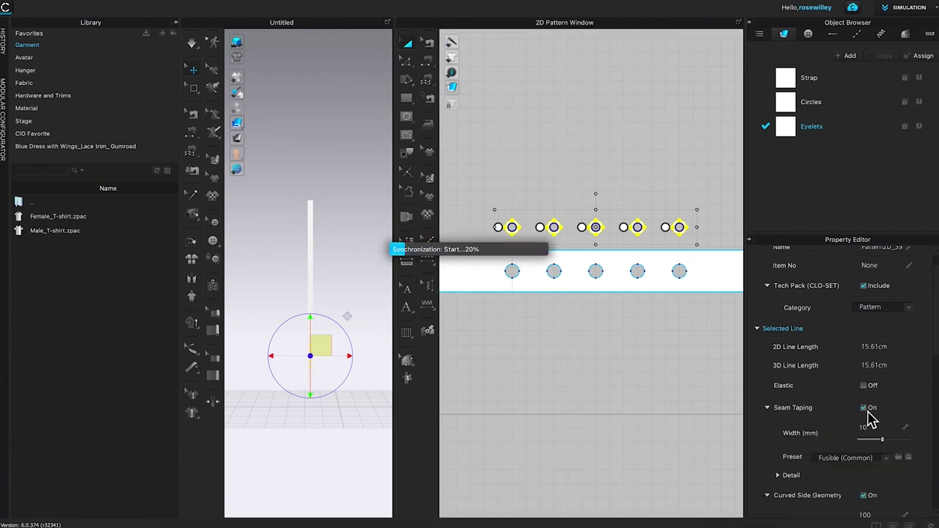
click(522, 273)
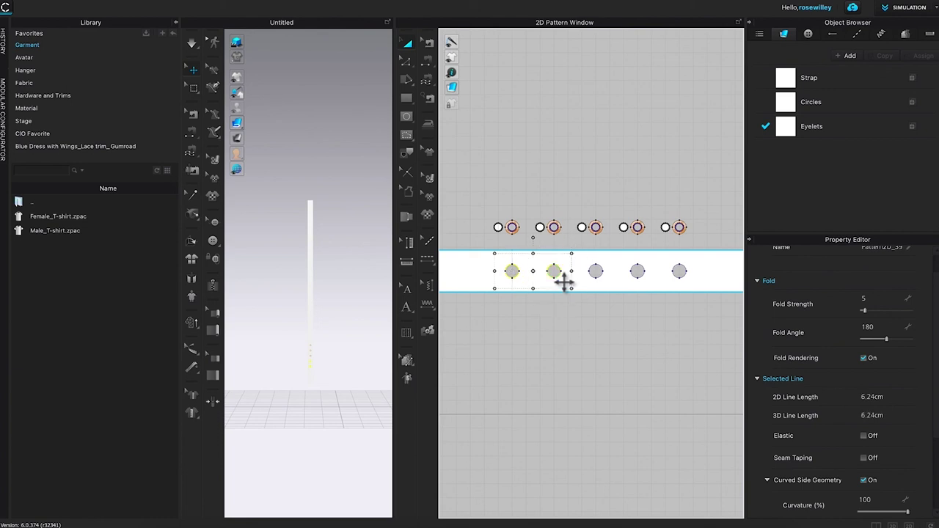
shift+click(643, 271)
shift+click(688, 272)
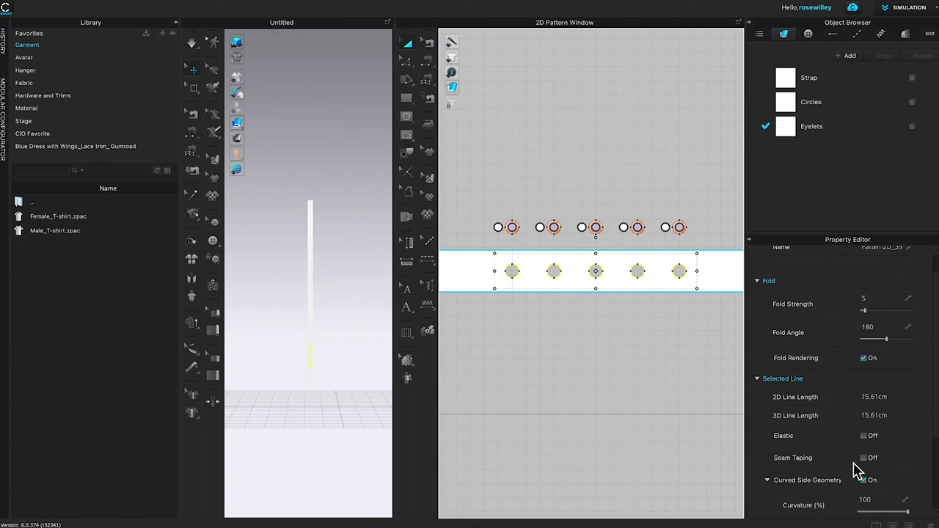
click(865, 461)
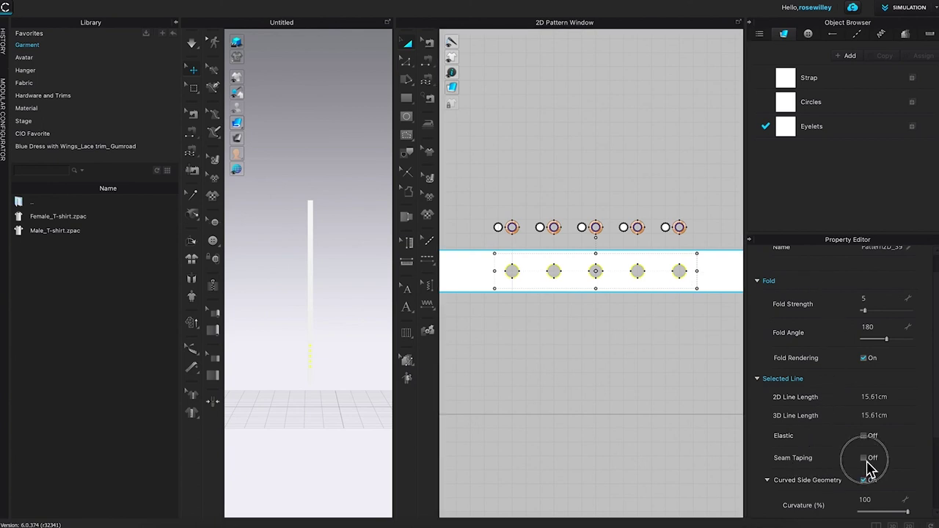
click(699, 312)
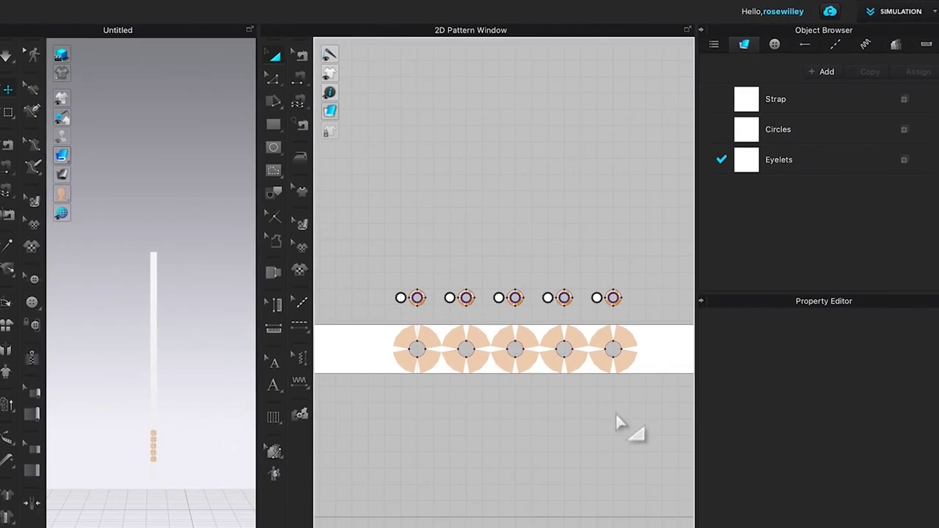